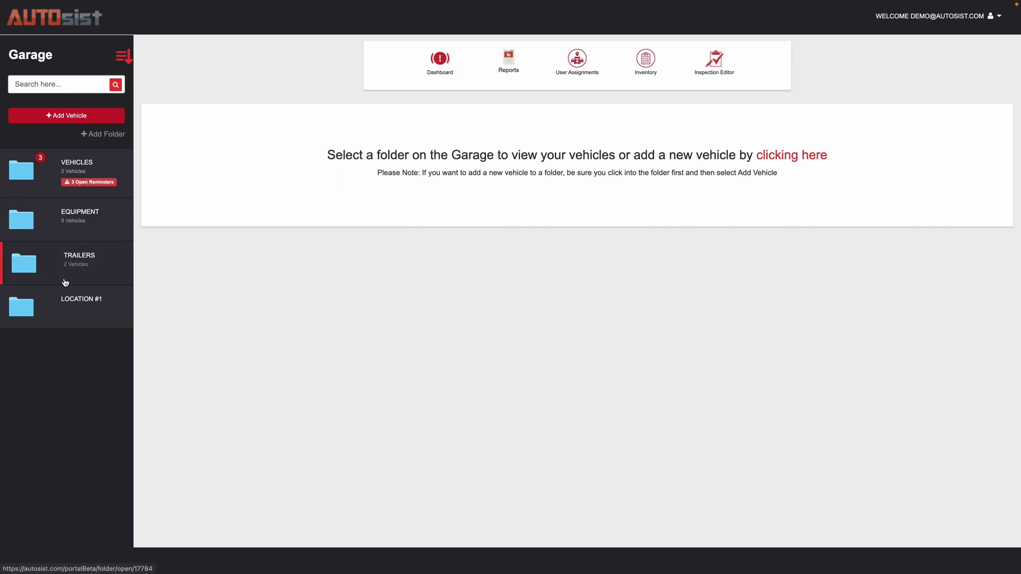
# Open the Vehicles folder to show Unit 100's five service records, newest New Tires at 55,000
pyautogui.click(44, 83)
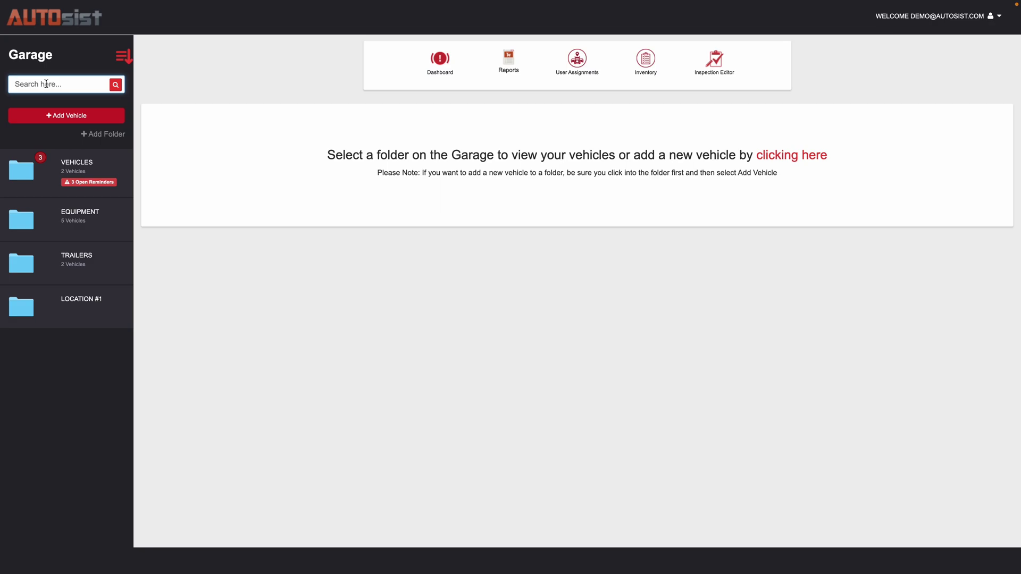
pyautogui.click(79, 170)
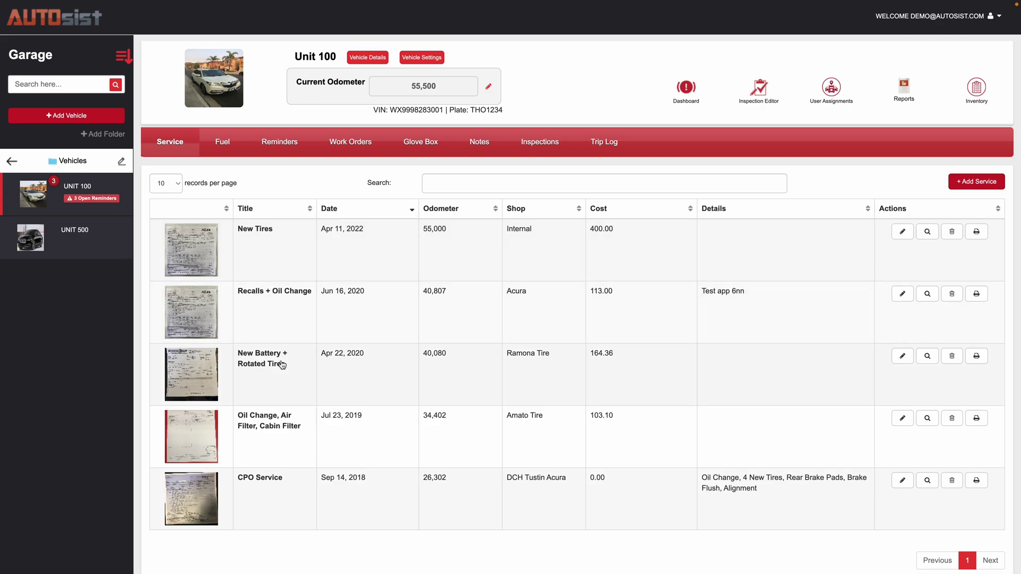
# Search Unit 100's services for 'battery' and open the New Battery + Rotated Tires record
pyautogui.click(469, 184)
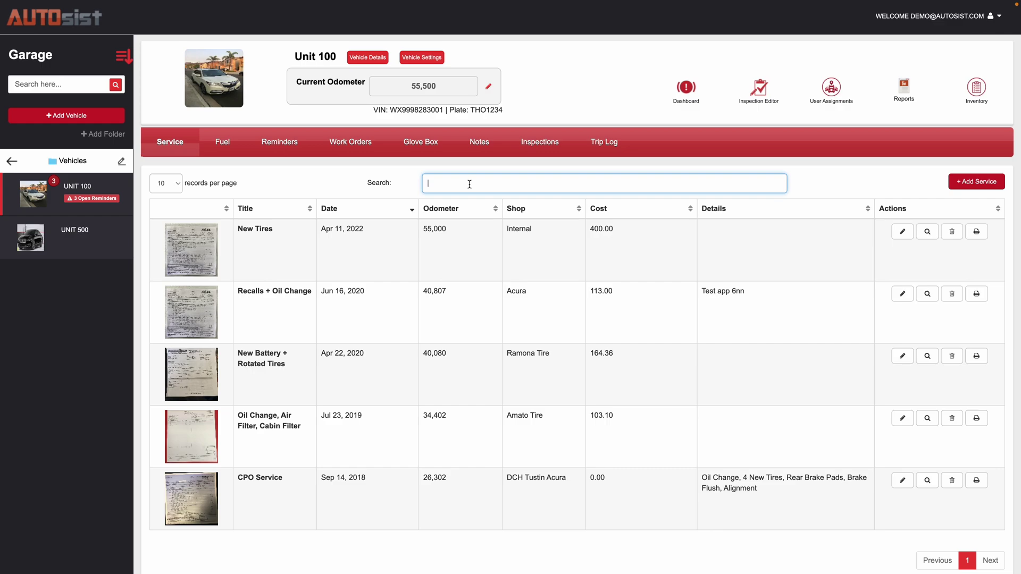
pyautogui.write('battery')
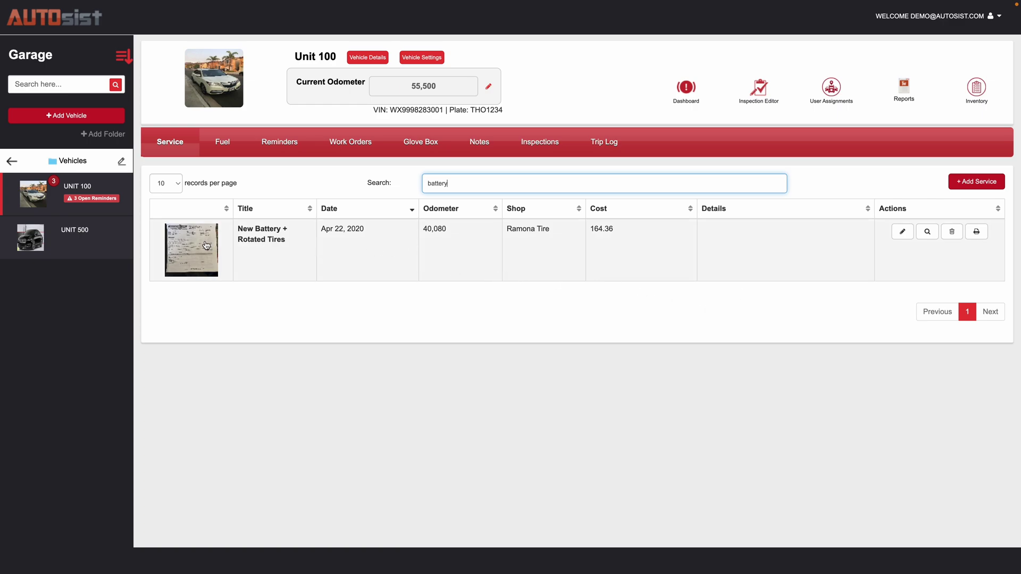
pyautogui.click(264, 235)
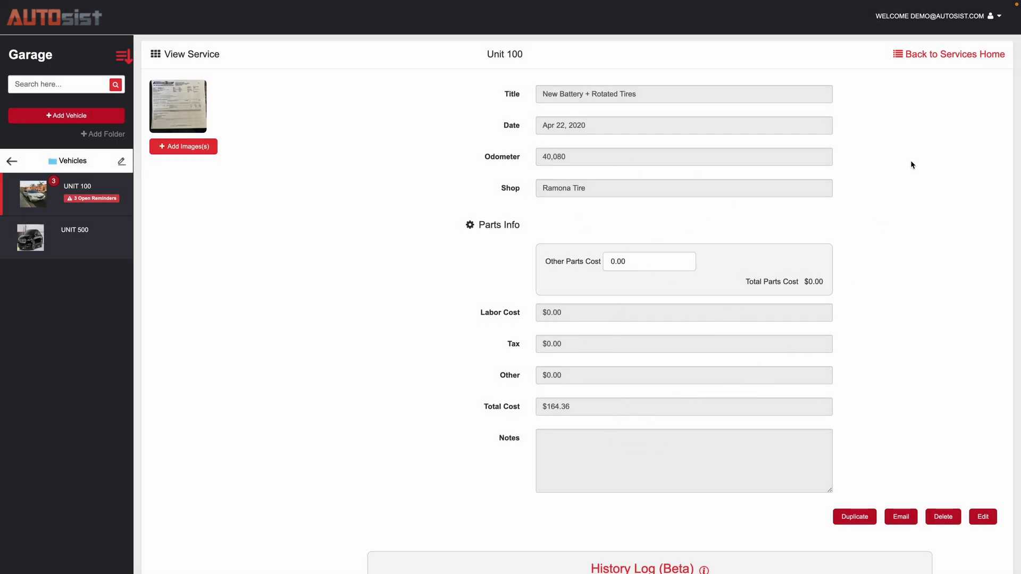
# Return to Unit 100's service list and start a blank Add Service form
pyautogui.click(922, 64)
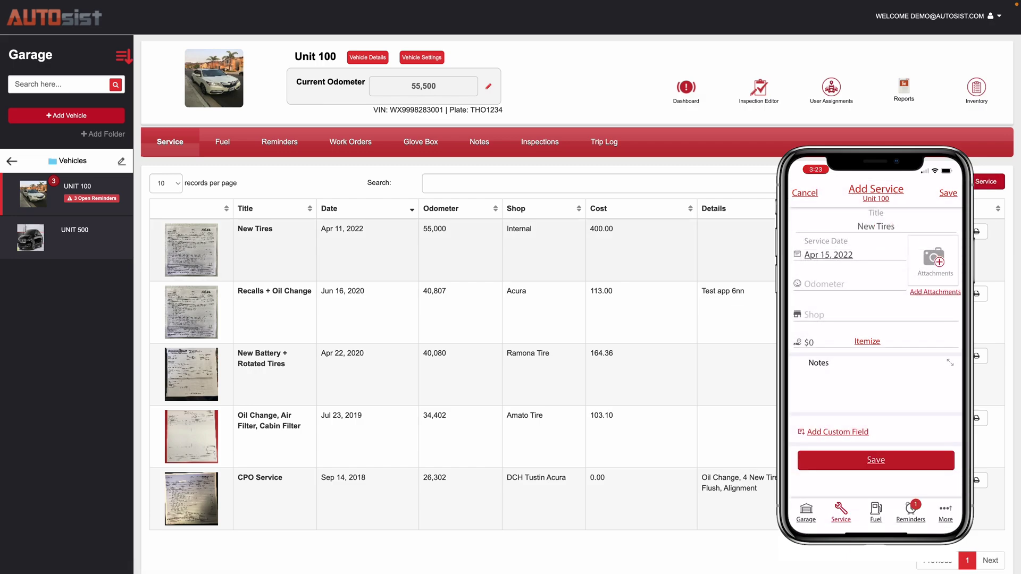
pyautogui.click(985, 183)
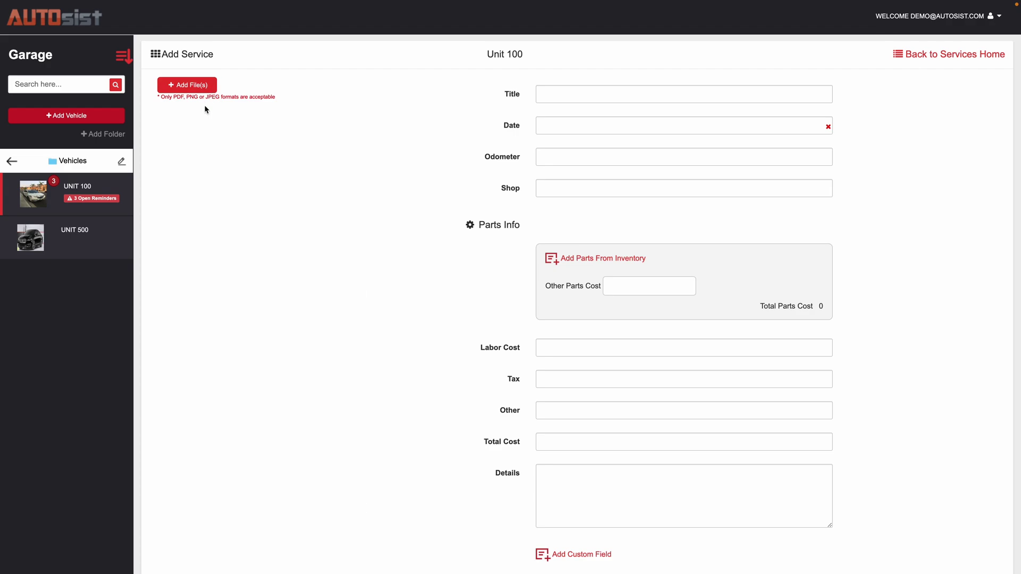
# Set the service title to New Tires and the date to Apr 11, 2022
pyautogui.click(551, 95)
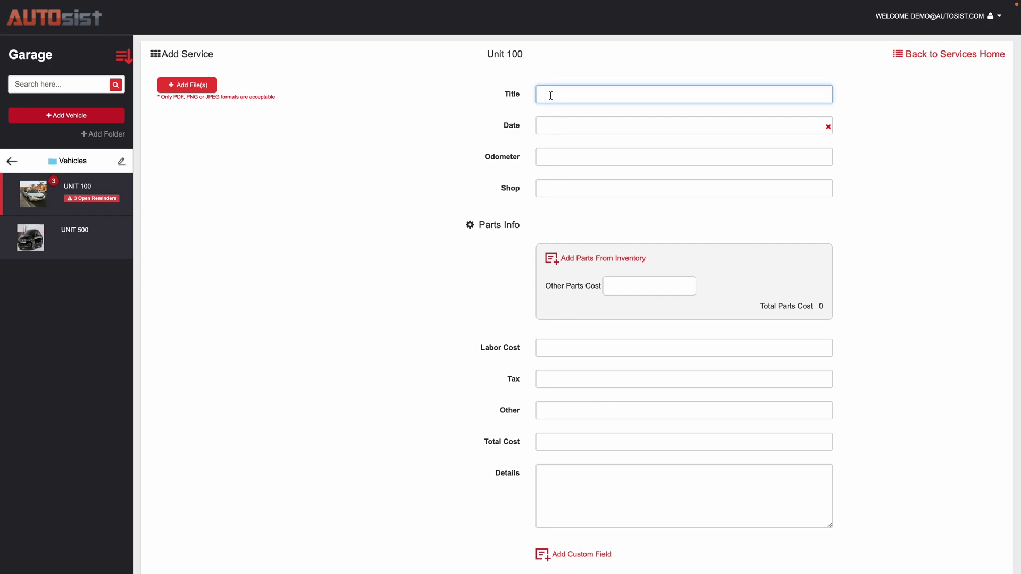
pyautogui.write('New')
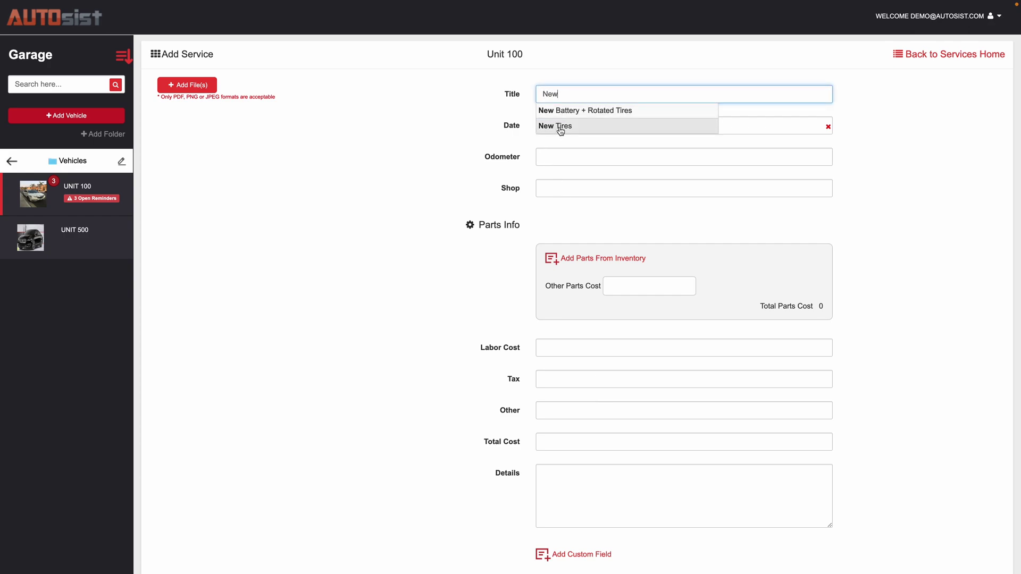
pyautogui.click(561, 127)
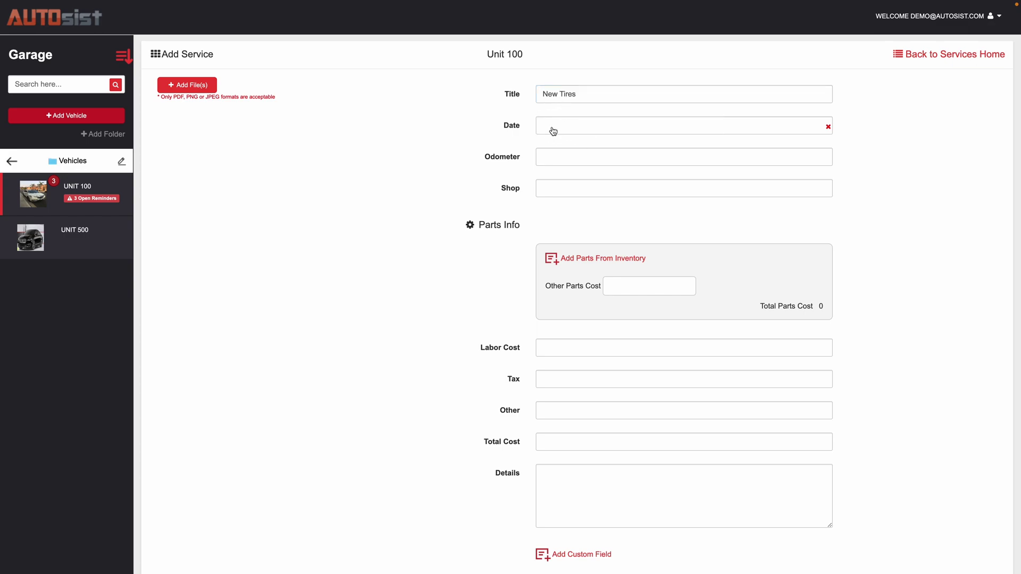
pyautogui.click(561, 130)
pyautogui.click(570, 216)
# Enter odometer 56000 and set the shop to In House instead of Jiffy Lube
pyautogui.click(561, 159)
pyautogui.write('56000')
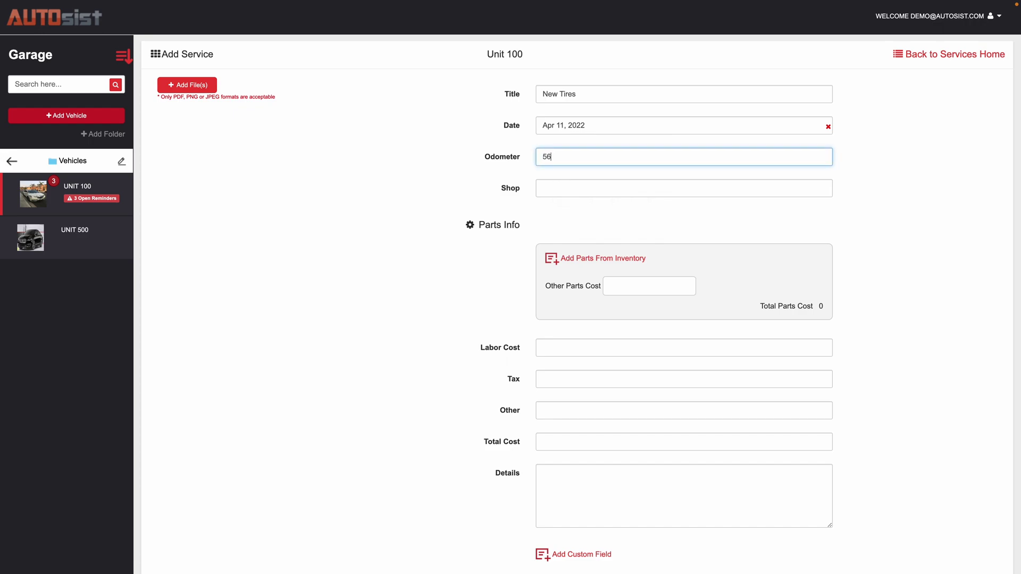
pyautogui.click(584, 197)
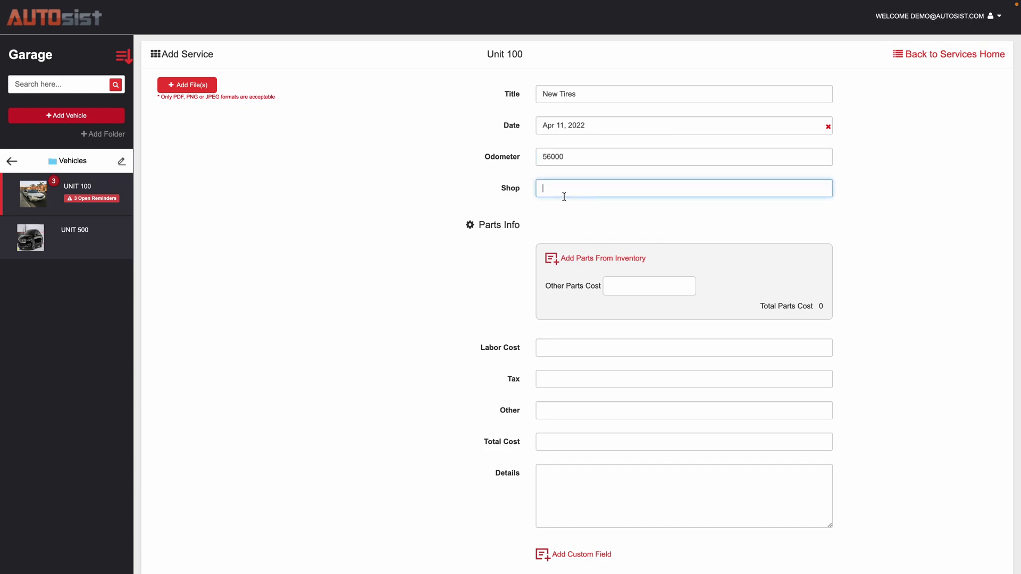
pyautogui.write('Jiffy Lube')
pyautogui.tripleClick(580, 187)
pyautogui.write('In House')
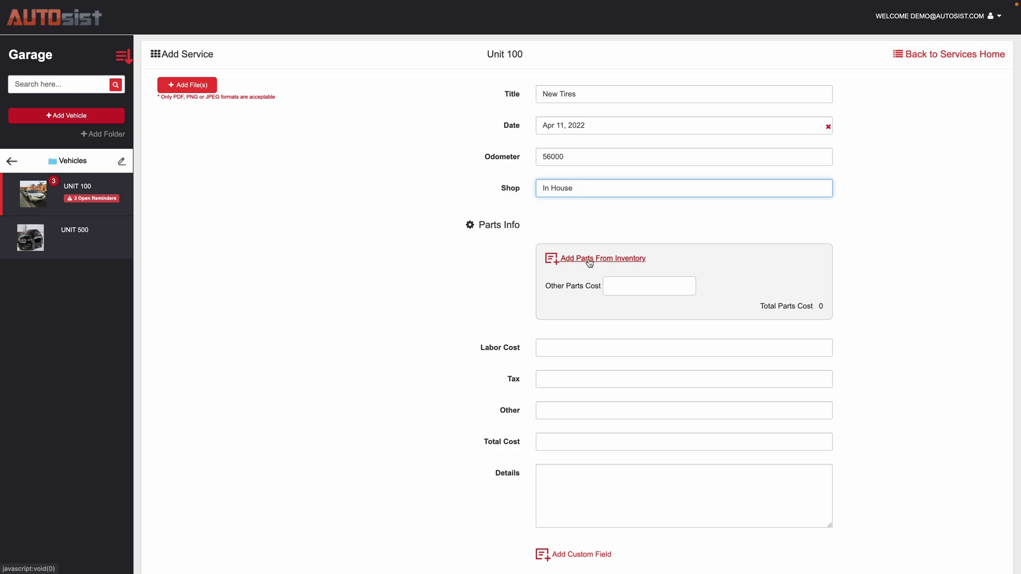
# Add quantity 4 of Michellin Tires from inventory, bringing the total cost to 400.00
pyautogui.click(589, 263)
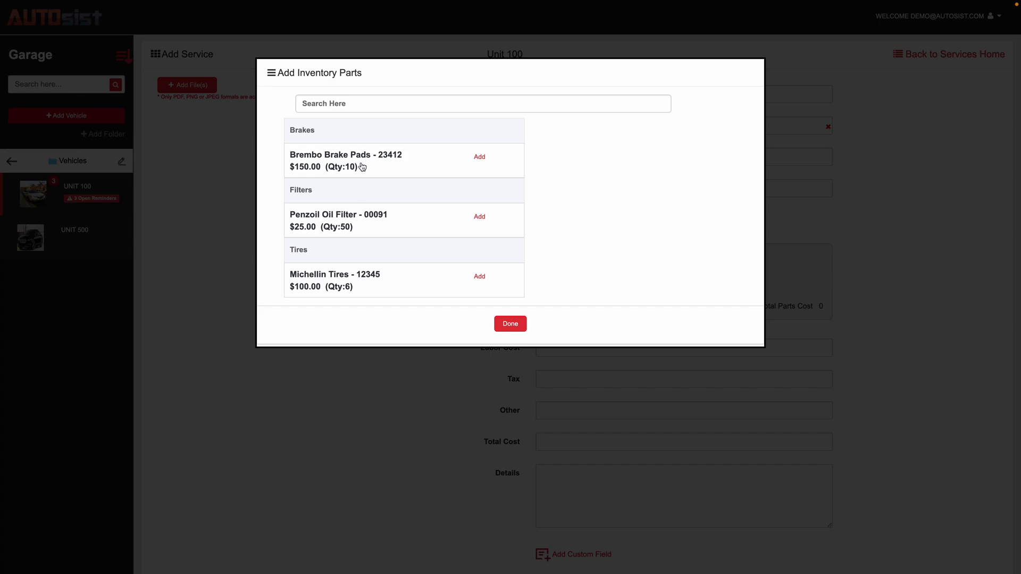
pyautogui.click(360, 103)
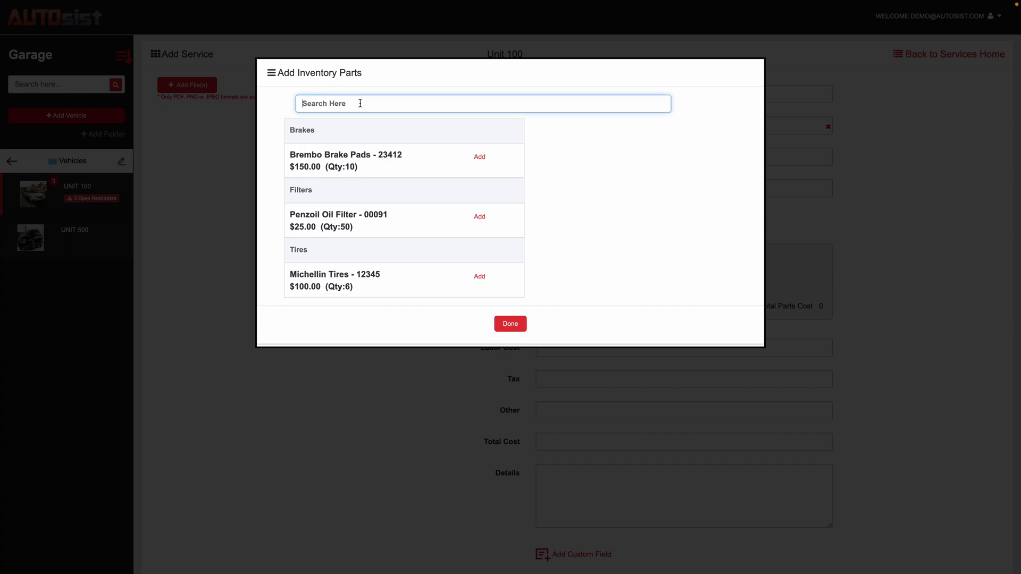
pyautogui.write('tires')
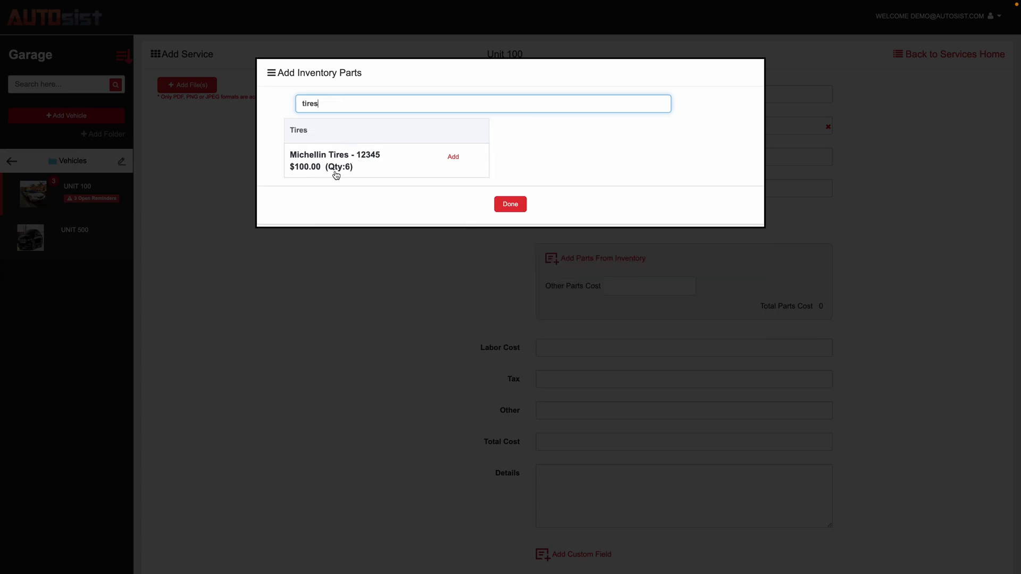
pyautogui.click(453, 157)
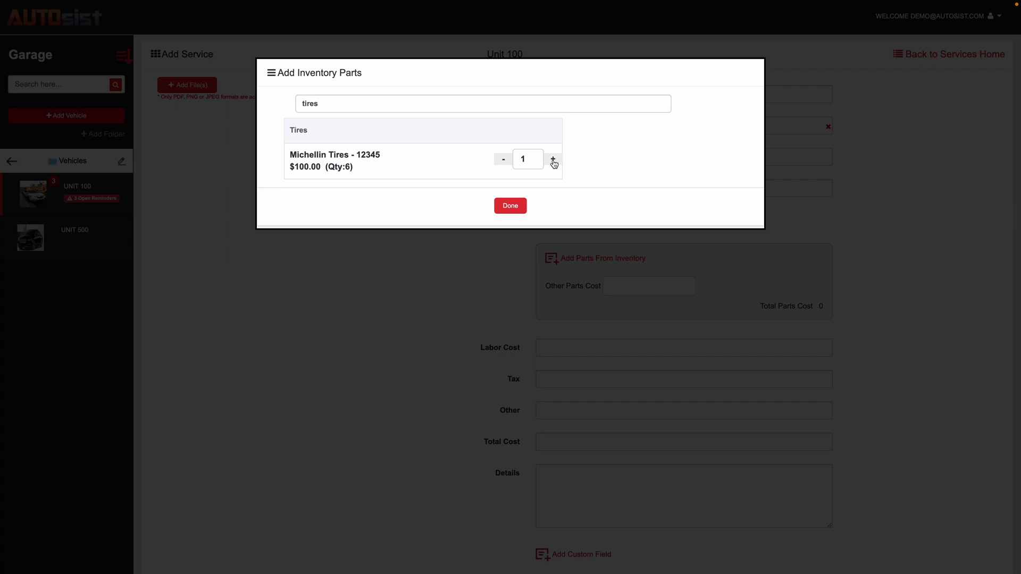
pyautogui.click(553, 160)
pyautogui.click(553, 160)
pyautogui.click(553, 160)
pyautogui.click(520, 207)
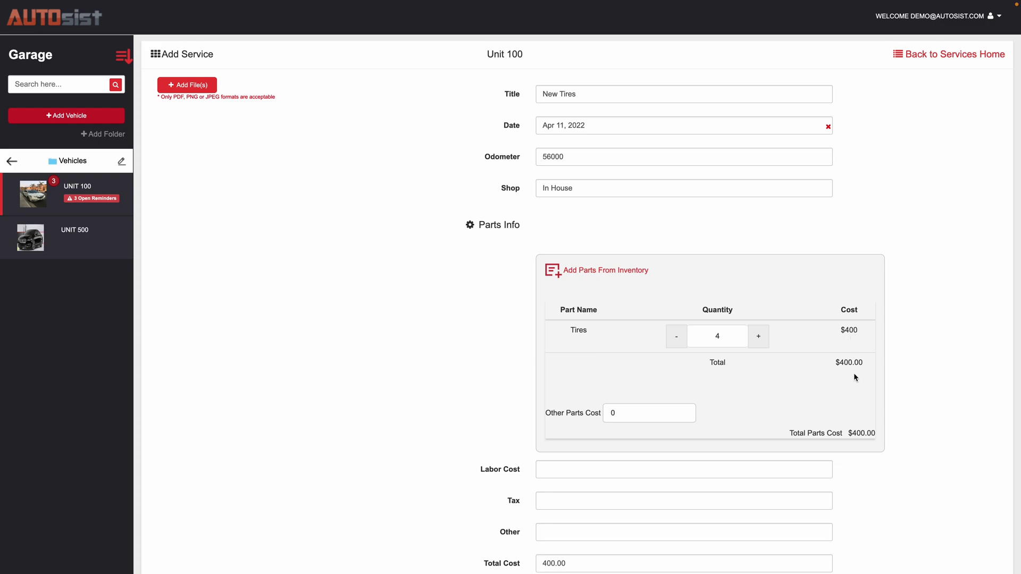
# Review the form and save the New Tires record: Apr 11, 2022, 56,000, In House, 400.00
pyautogui.scroll(-2, 855, 375)
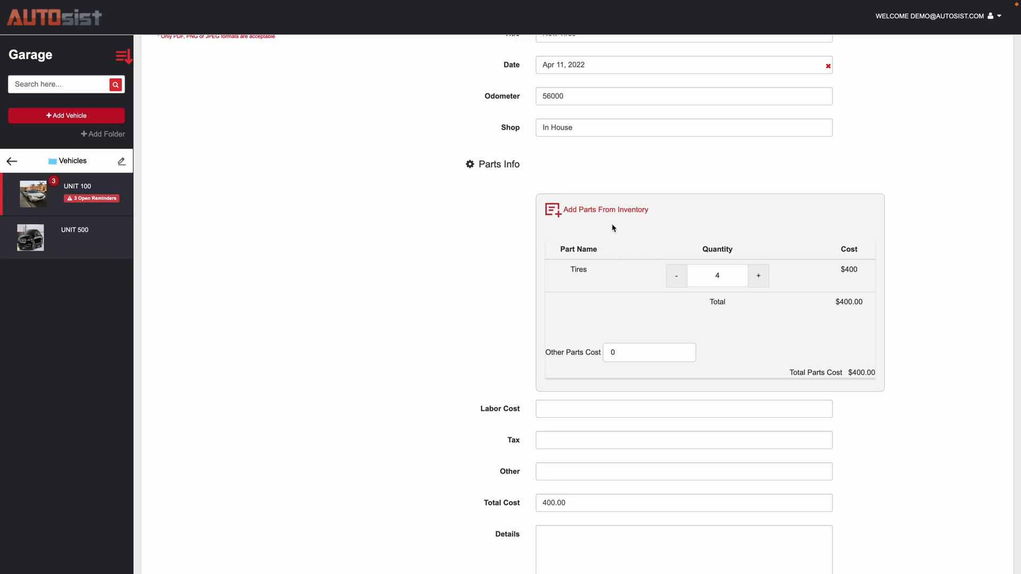
pyautogui.scroll(2, 613, 225)
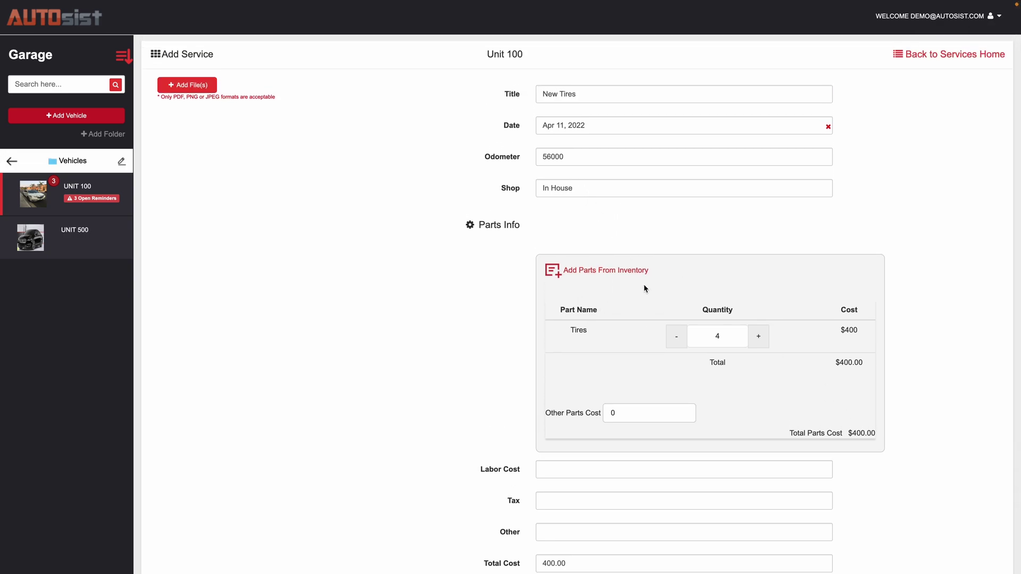
pyautogui.scroll(-3, 645, 288)
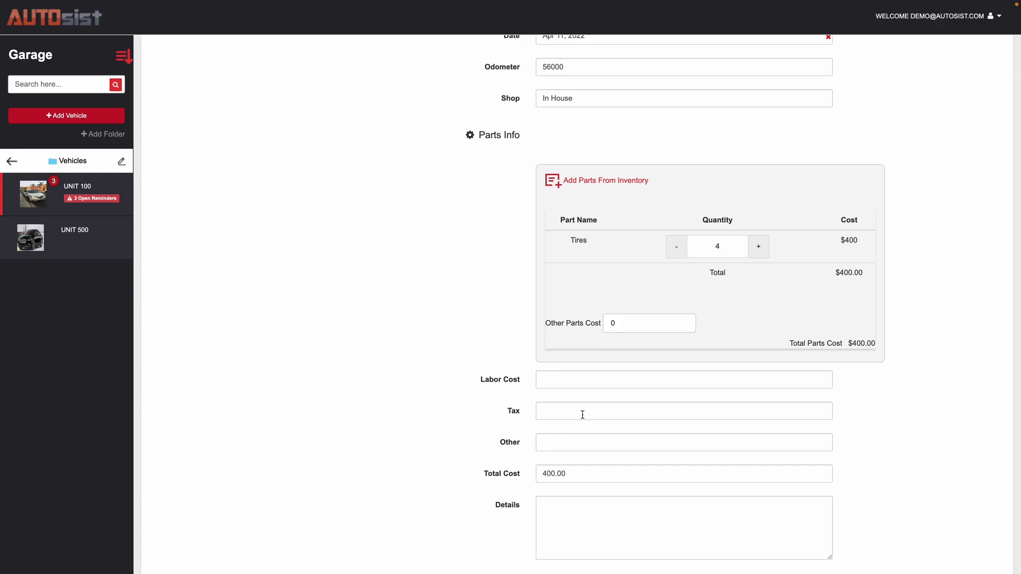
pyautogui.scroll(-2, 621, 455)
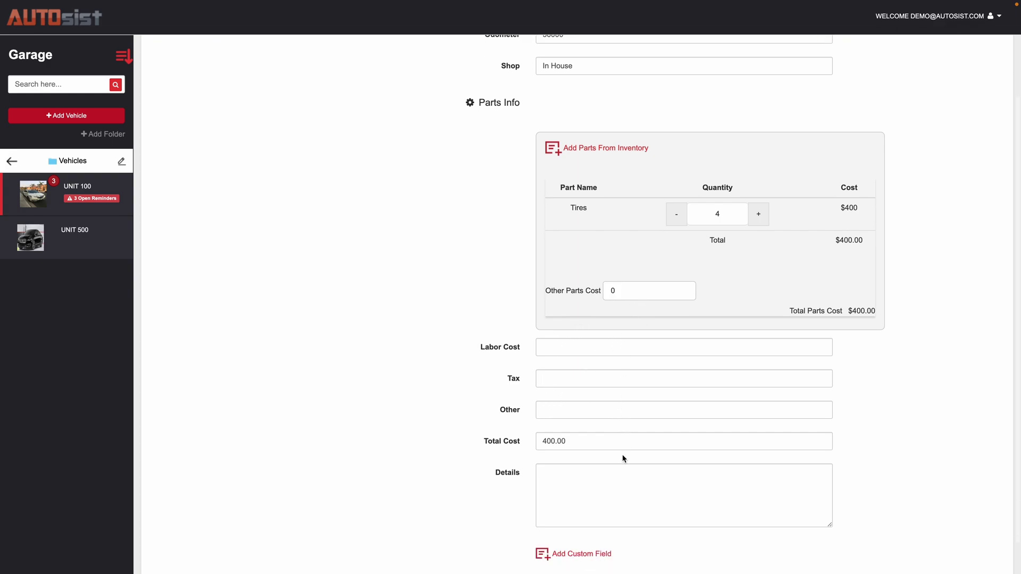
pyautogui.scroll(-1, 566, 451)
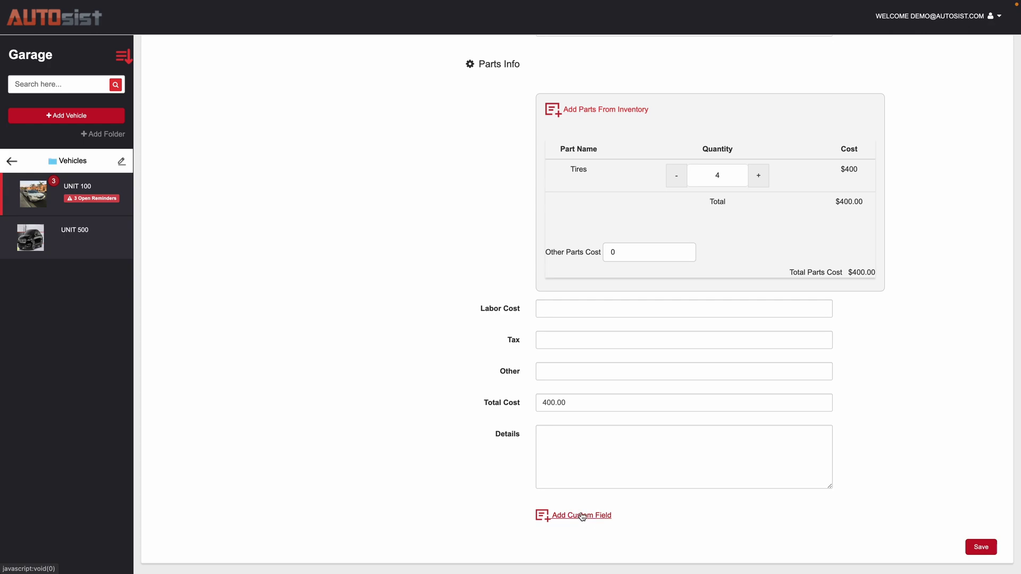
pyautogui.scroll(3, 620, 509)
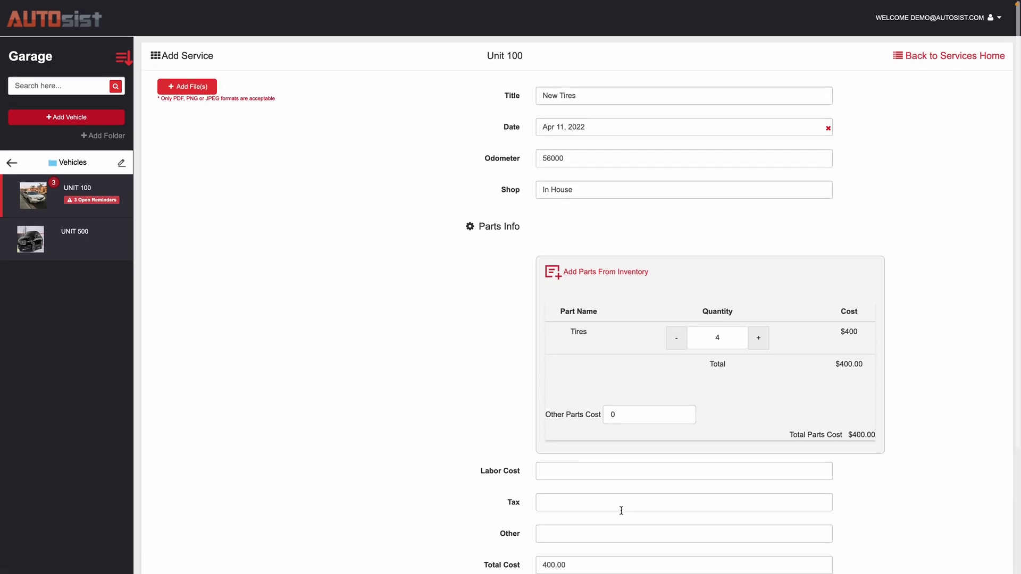
pyautogui.scroll(-3, 620, 512)
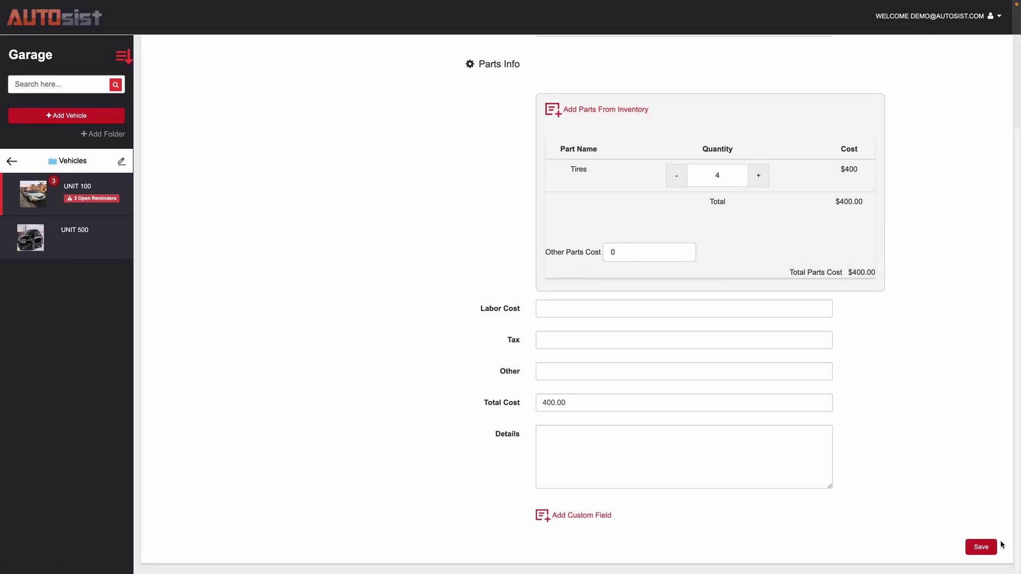
pyautogui.click(981, 548)
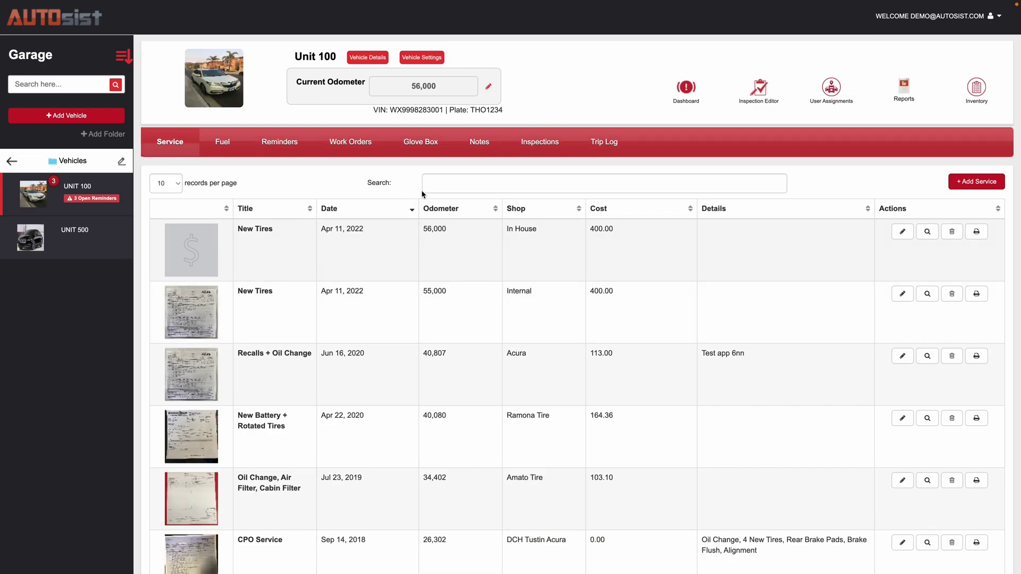
pyautogui.click(441, 184)
pyautogui.write('tires')
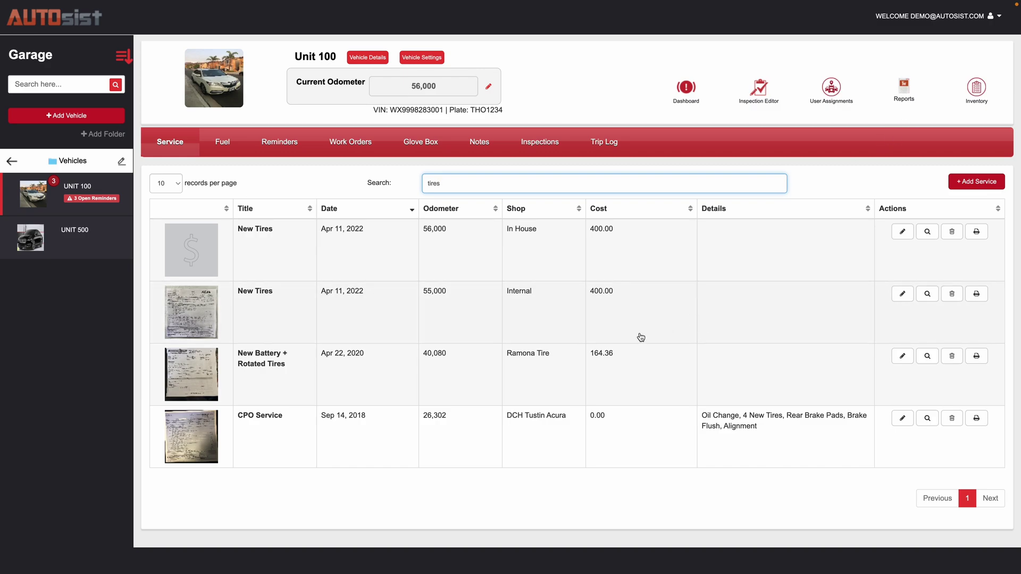
pyautogui.press('BackSpace')
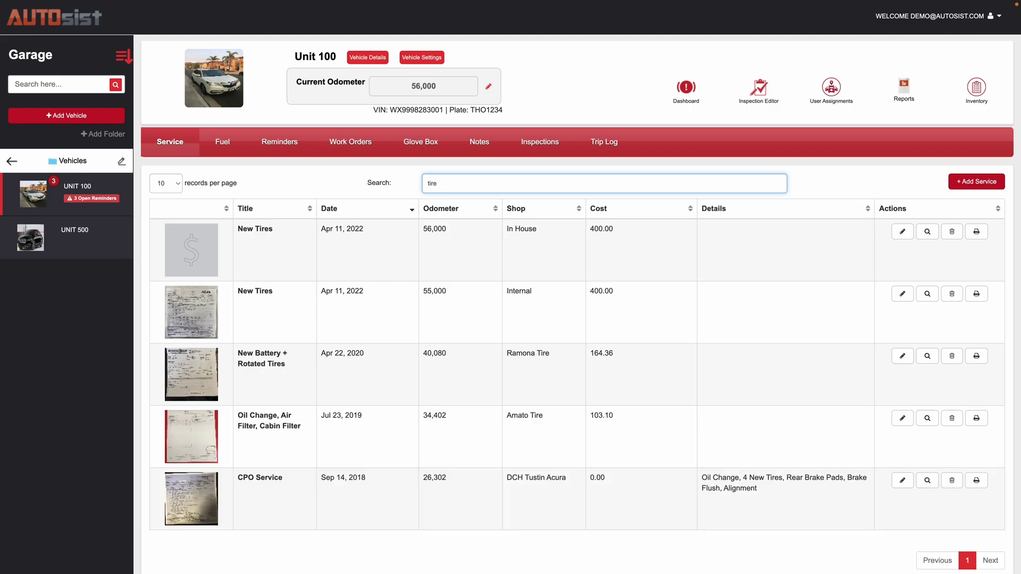
pyautogui.press('BackSpace')
pyautogui.press('BackSpace')
pyautogui.press('BackSpace')
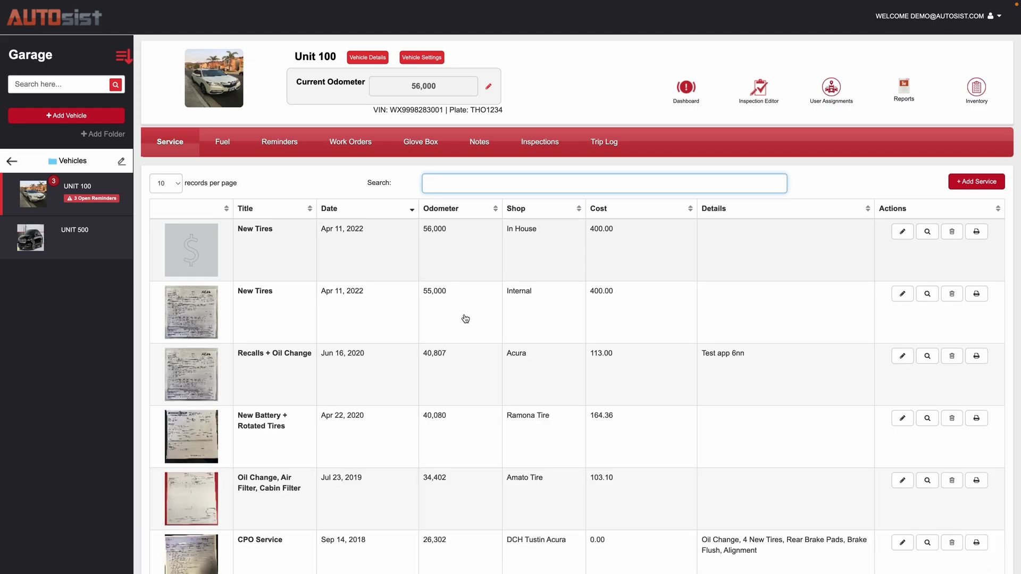